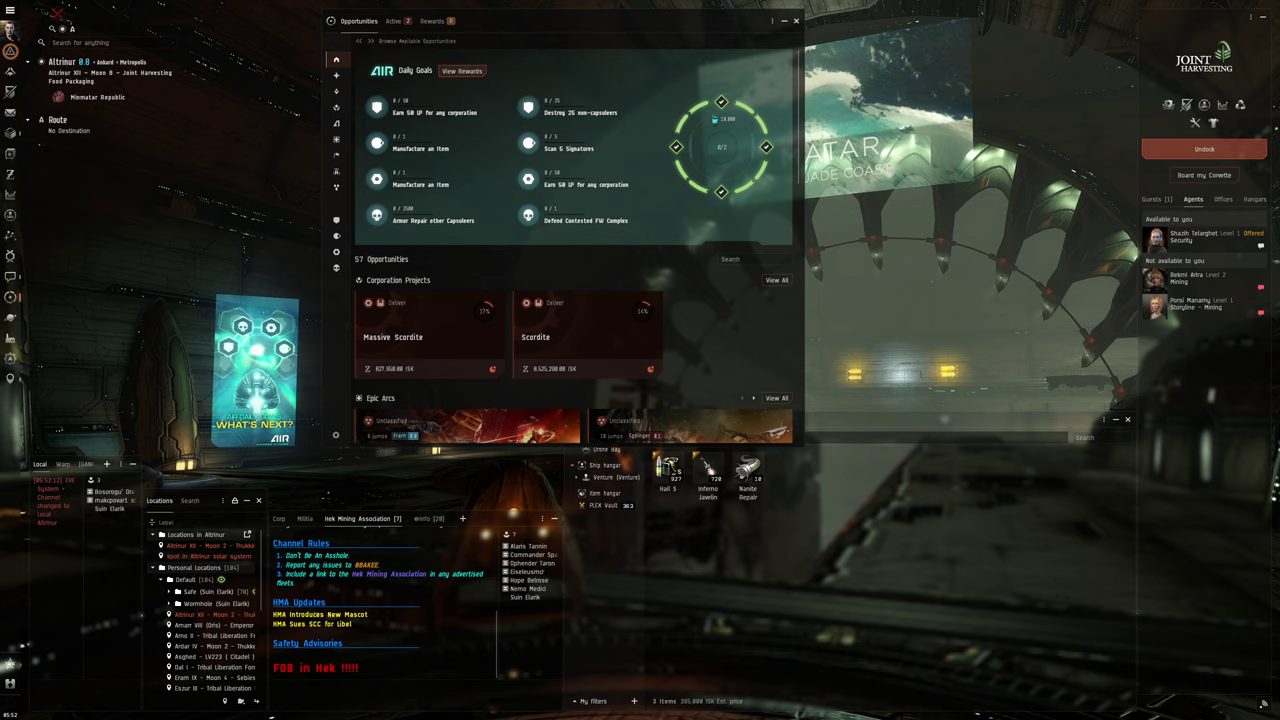
Track the Earn 50 LP and Destroy 25 non-capsuleers goals, then preview Scan 5 Signatures.
right_click(425, 110)
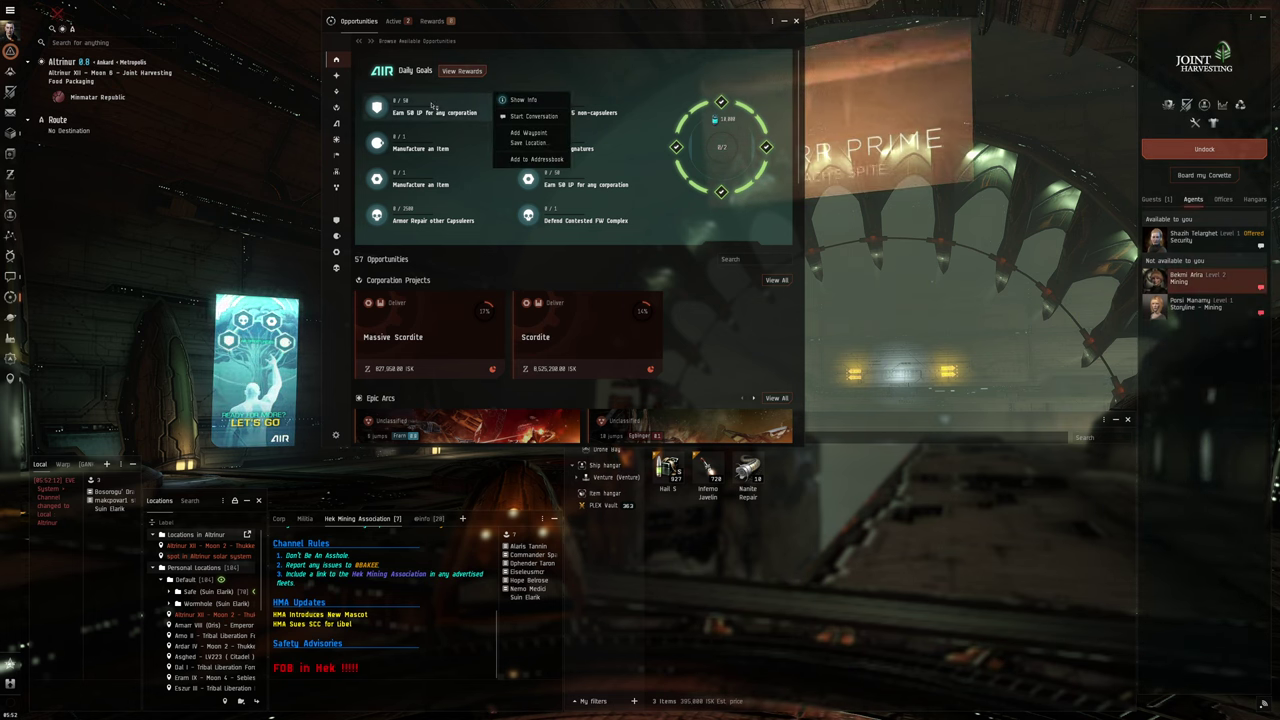
click(452, 130)
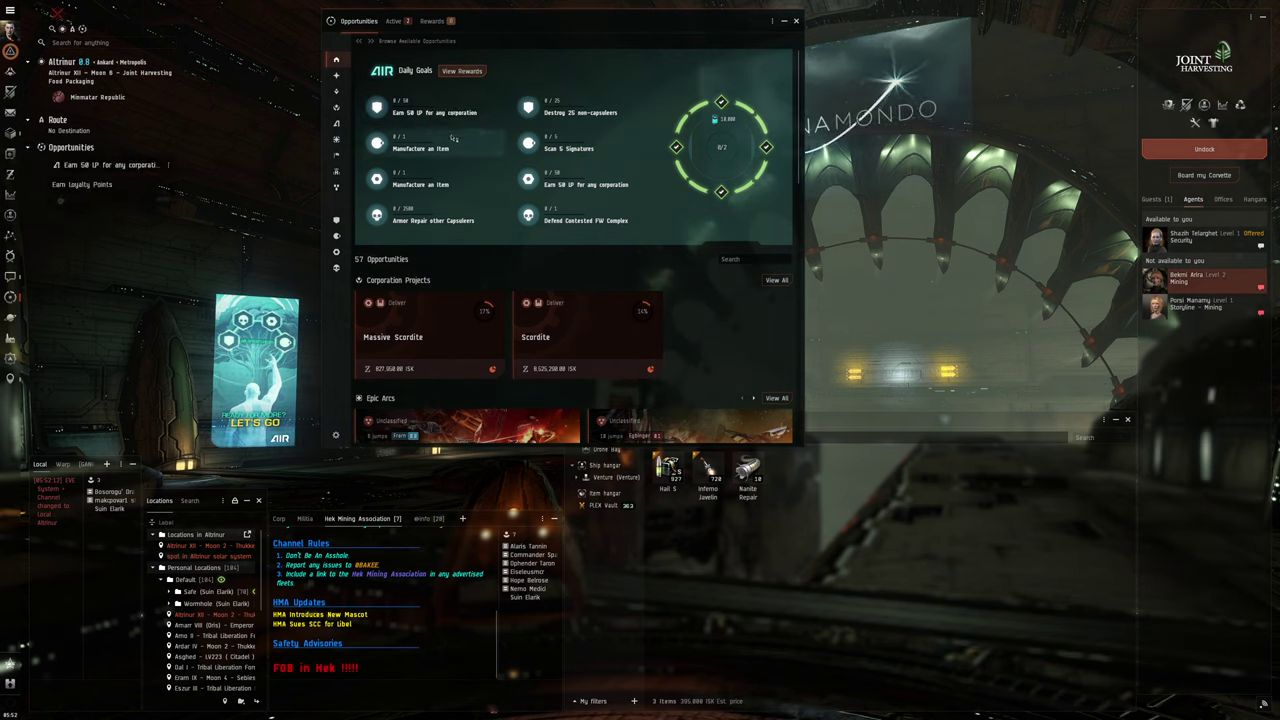
right_click(580, 112)
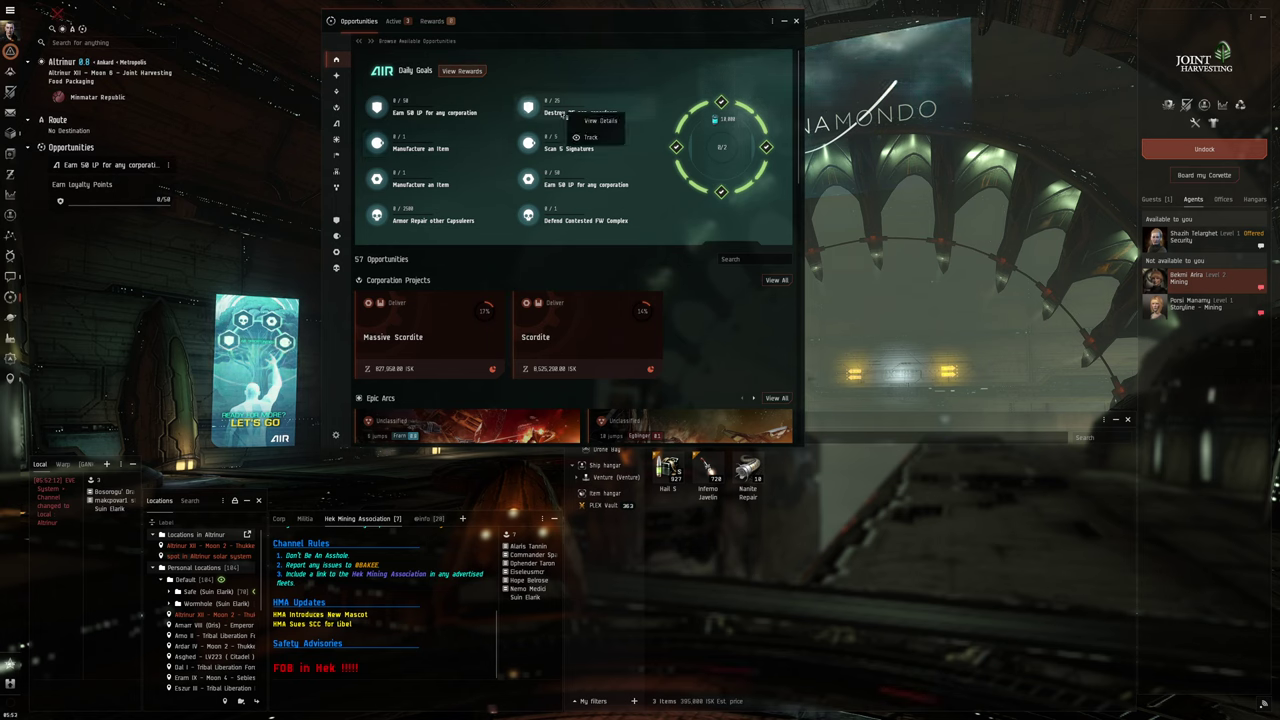
click(592, 135)
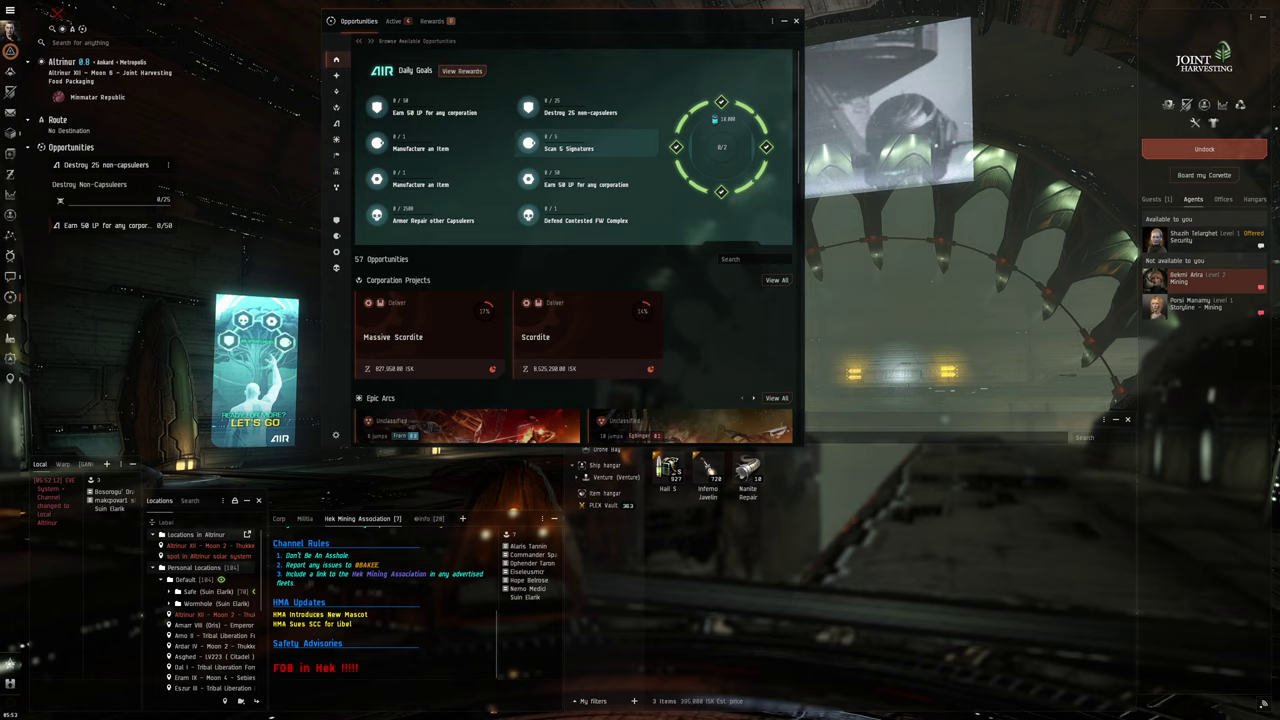
click(584, 148)
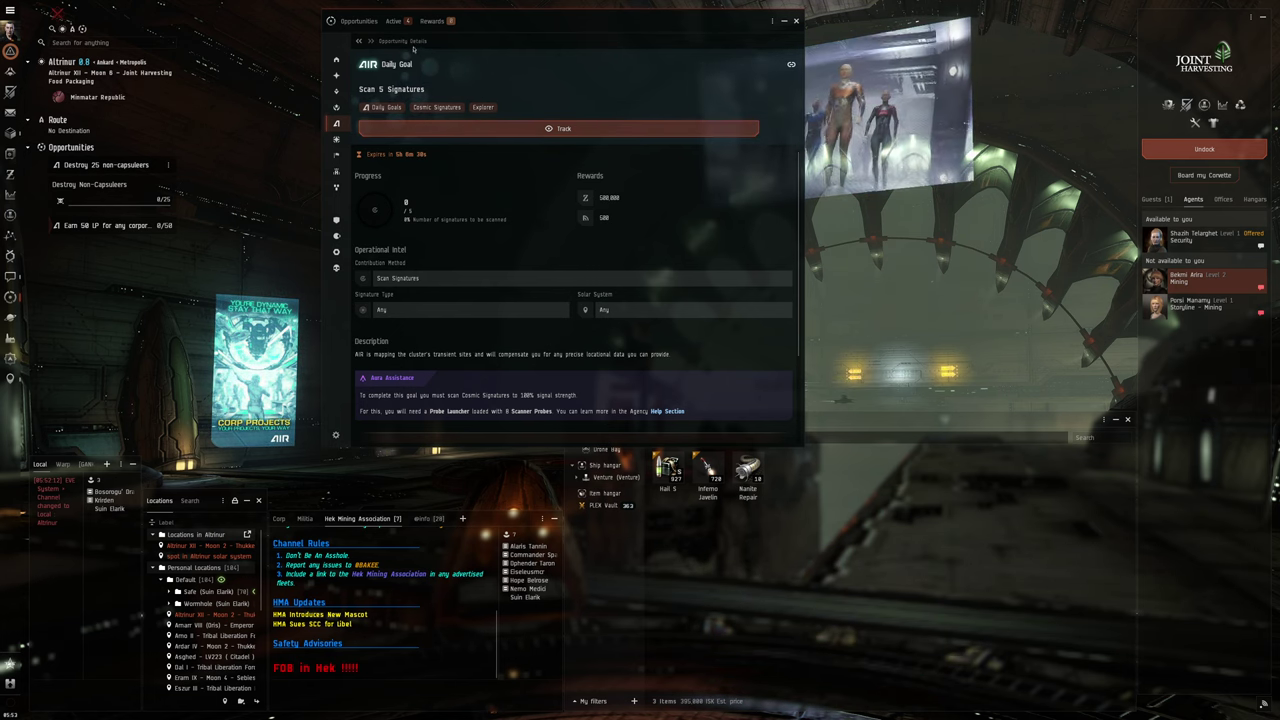
click(360, 41)
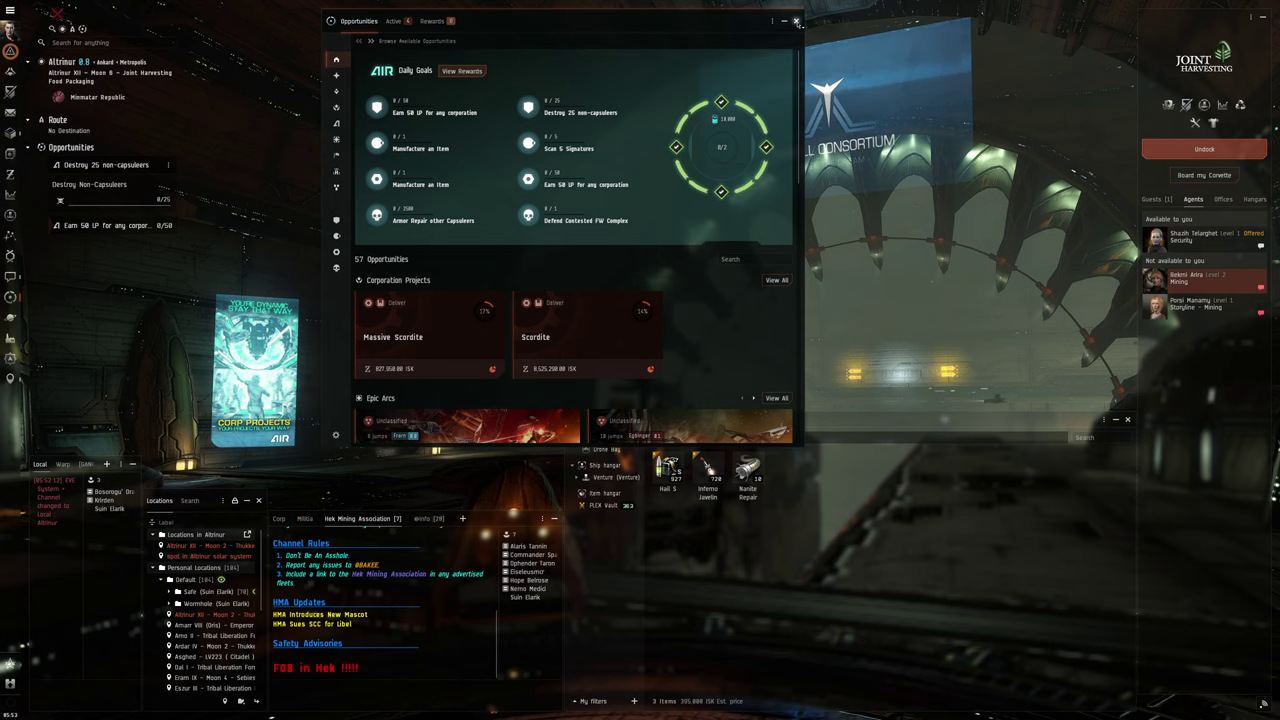
Close the Opportunities window so both tracked daily goals show in the station tracker.
click(796, 20)
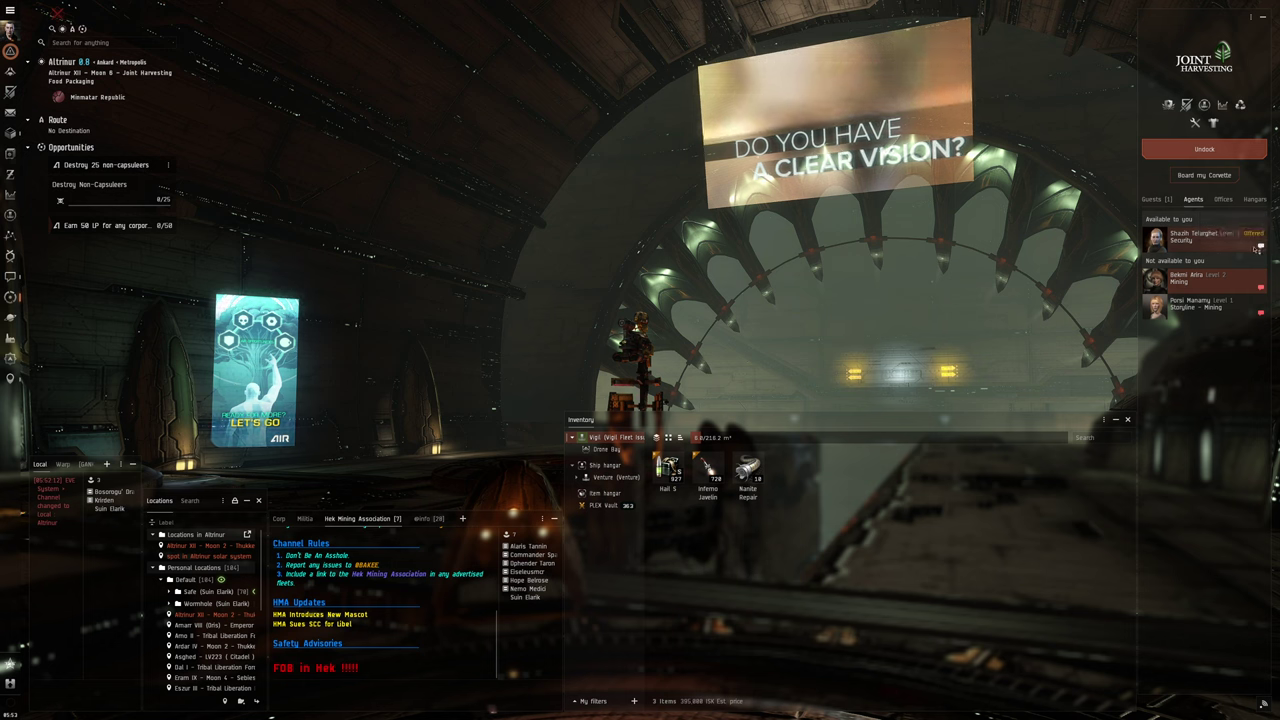
Accept 'After The Seven (2 of 5)' from the security agent and end the conversation.
click(1262, 246)
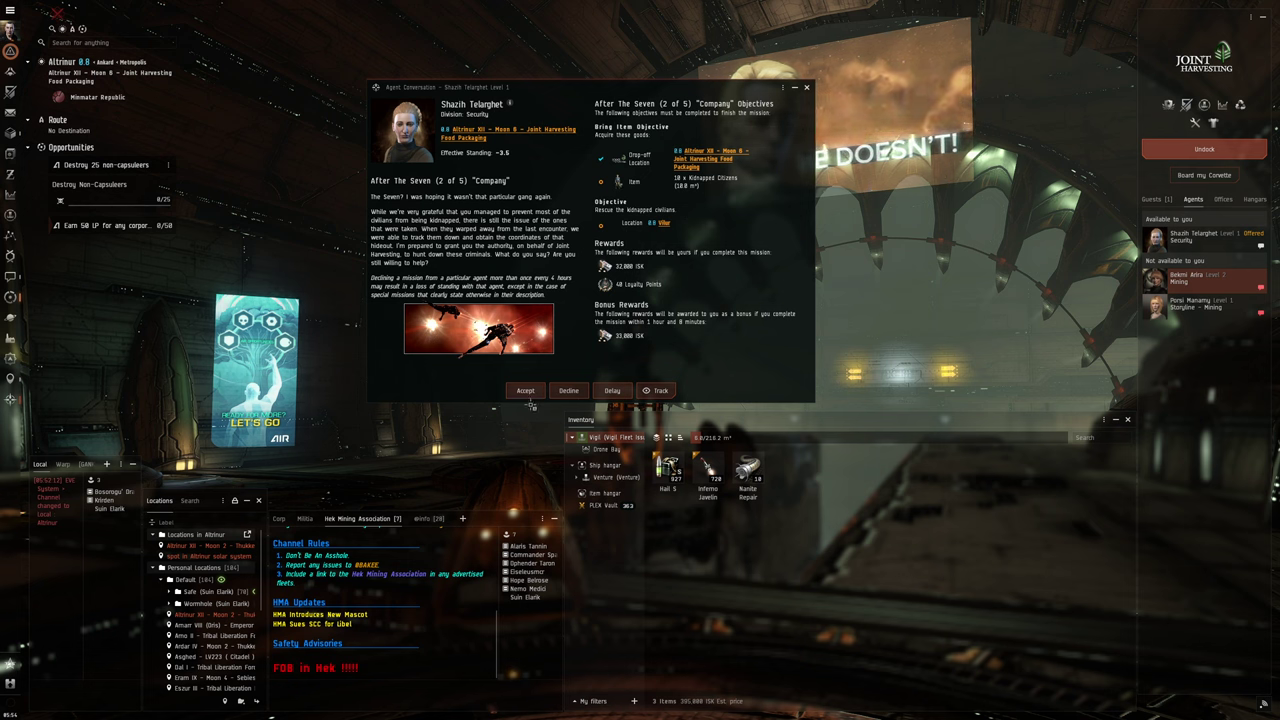
click(526, 390)
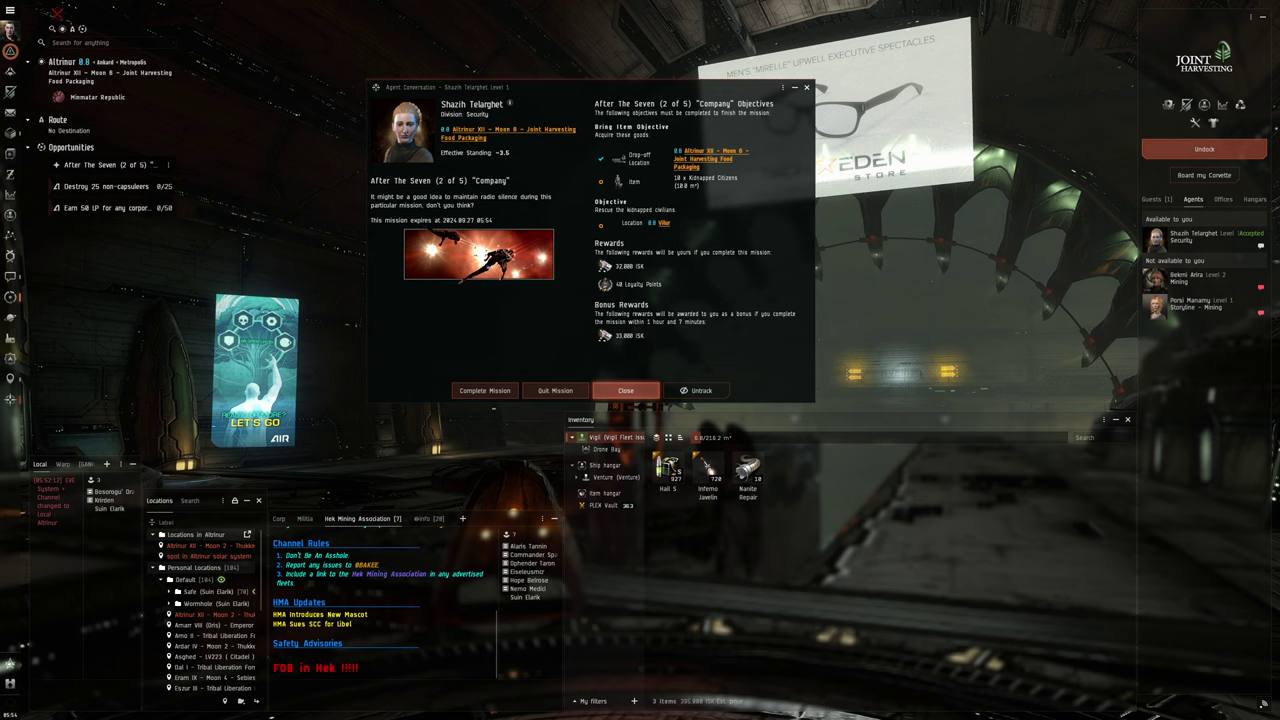
click(625, 390)
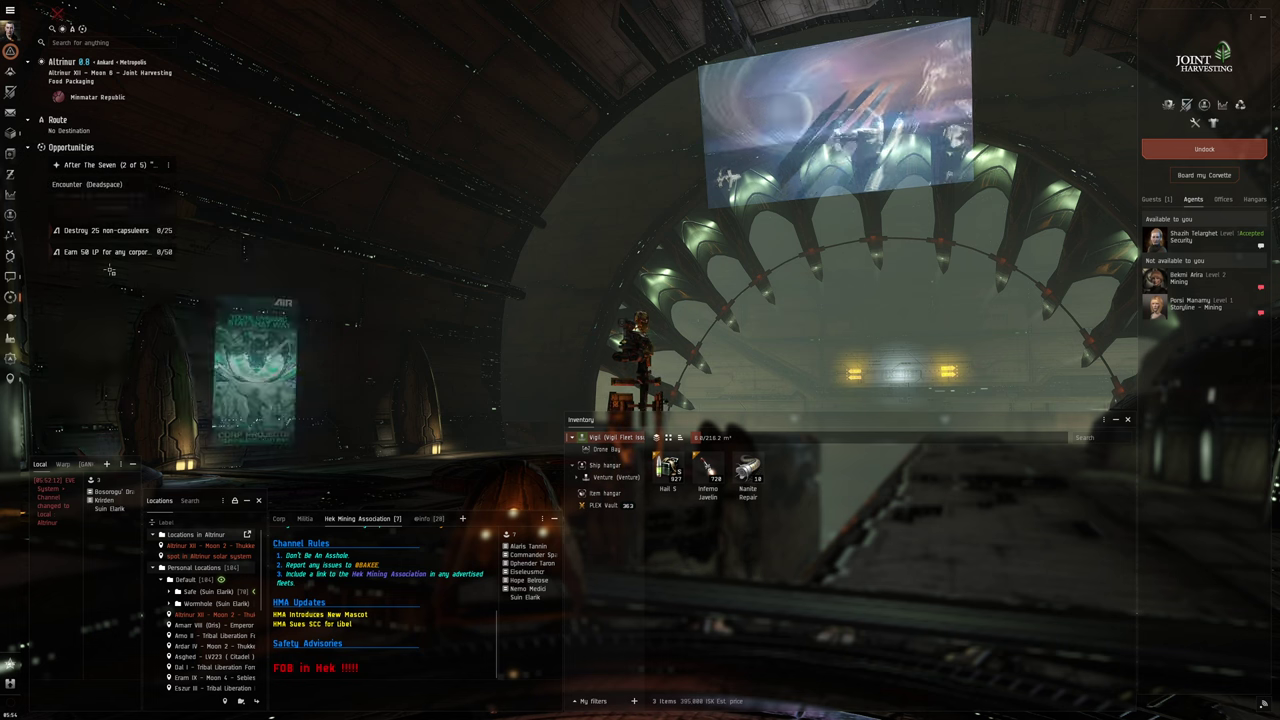
Expand After The Seven's travel details in the tracker and undock from Altbinur station.
click(105, 164)
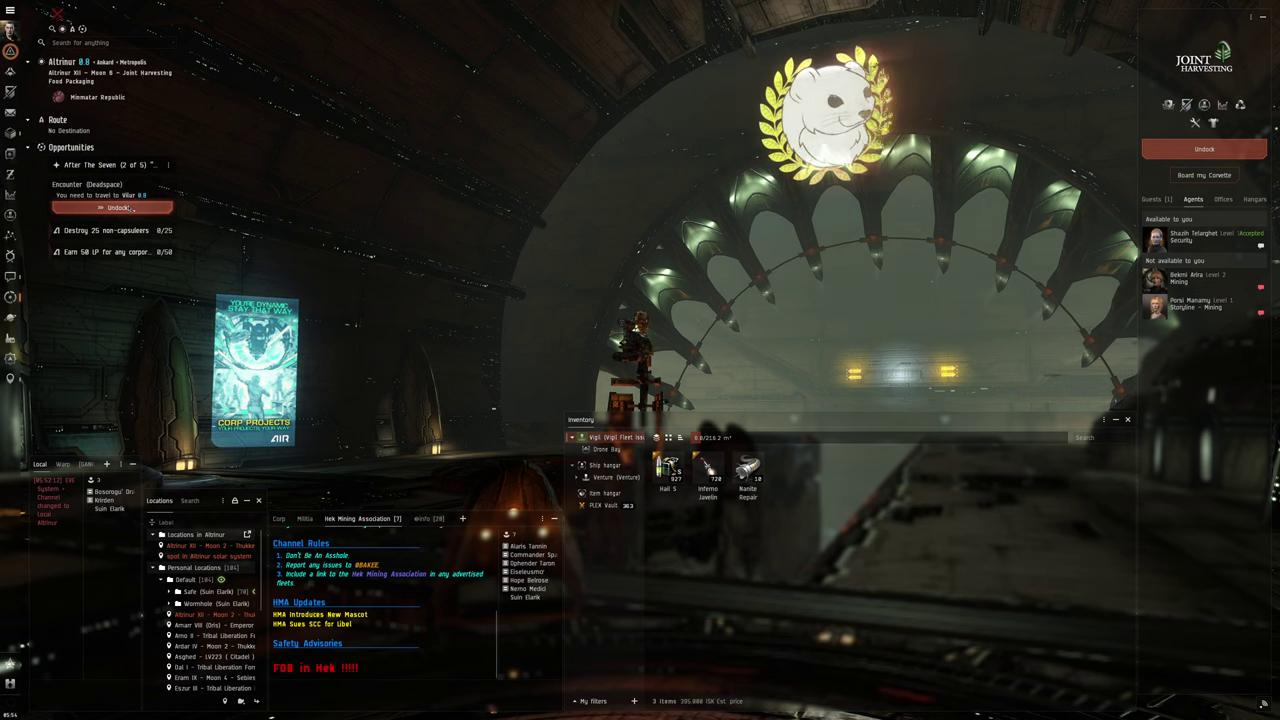
click(137, 206)
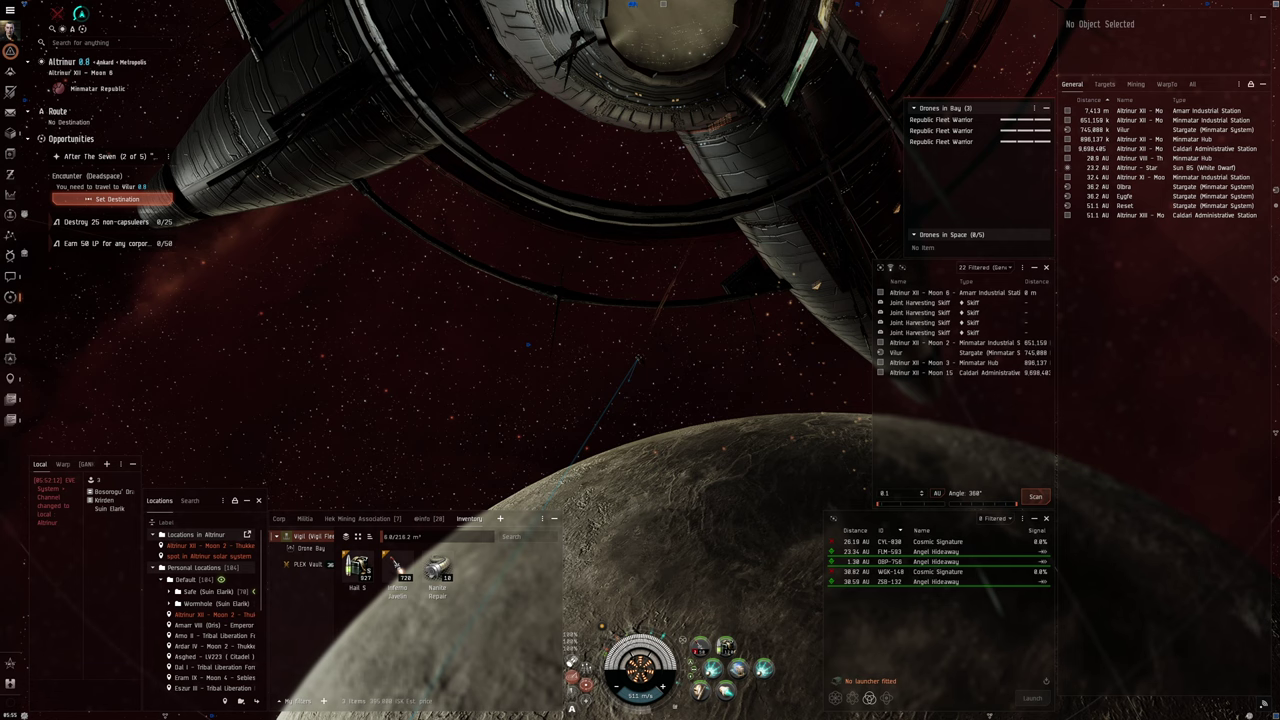
scroll(640, 300, down, 5)
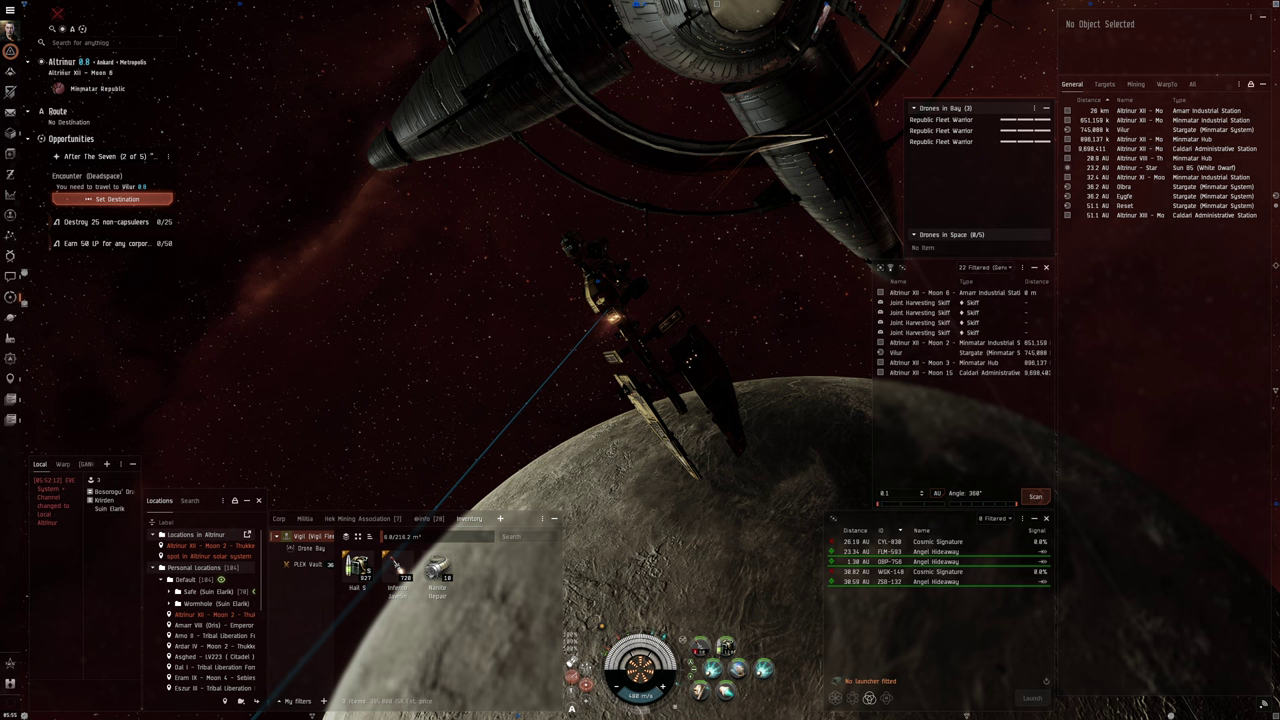
Rotate the camera to view the ship drifting away from Altbinur station.
drag(560, 300, 490, 283)
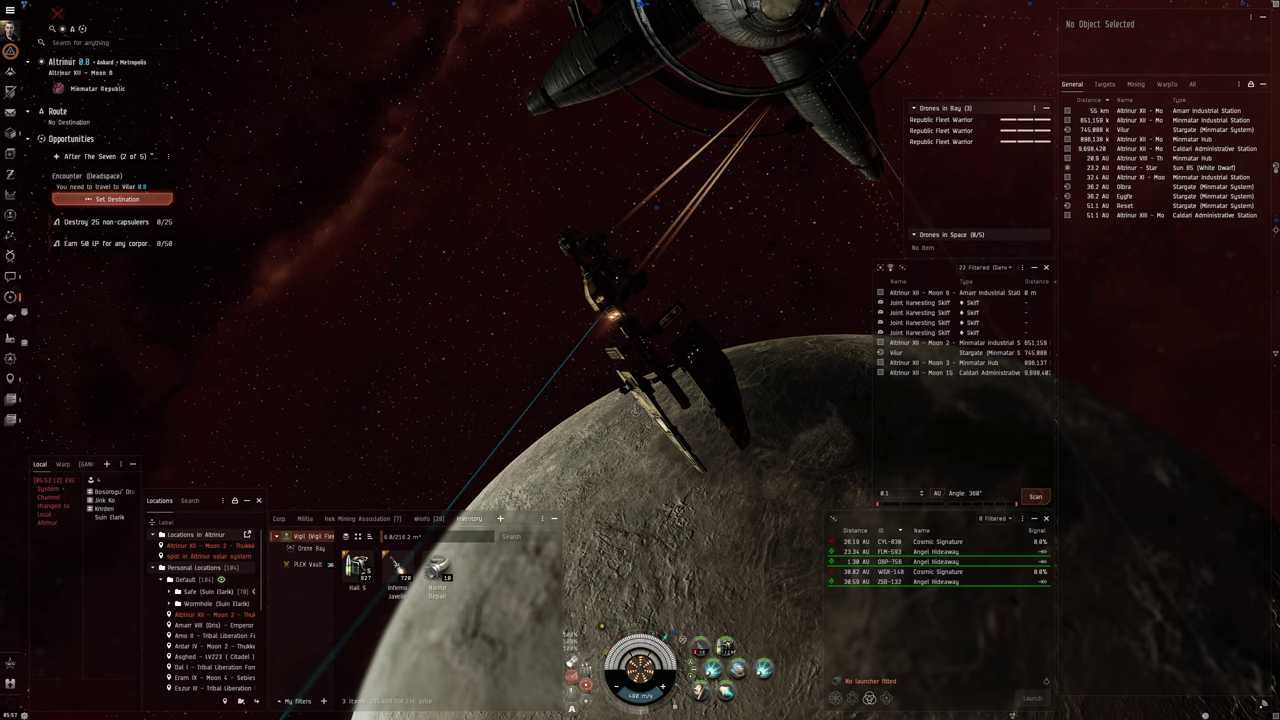
Set the mission's travel location as destination, creating a one-jump route to Vilur.
click(112, 199)
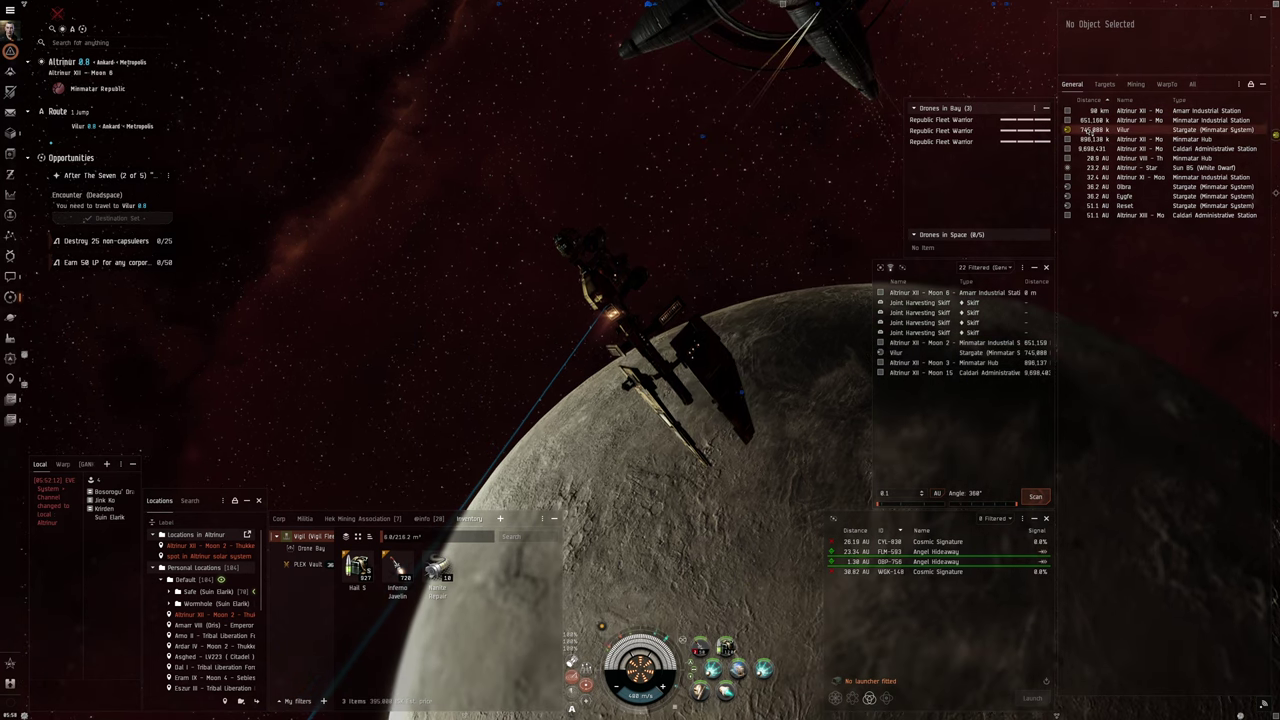
Select the Joint Harvesting Food Packaging station, 91 km away, in the Overview.
click(1068, 110)
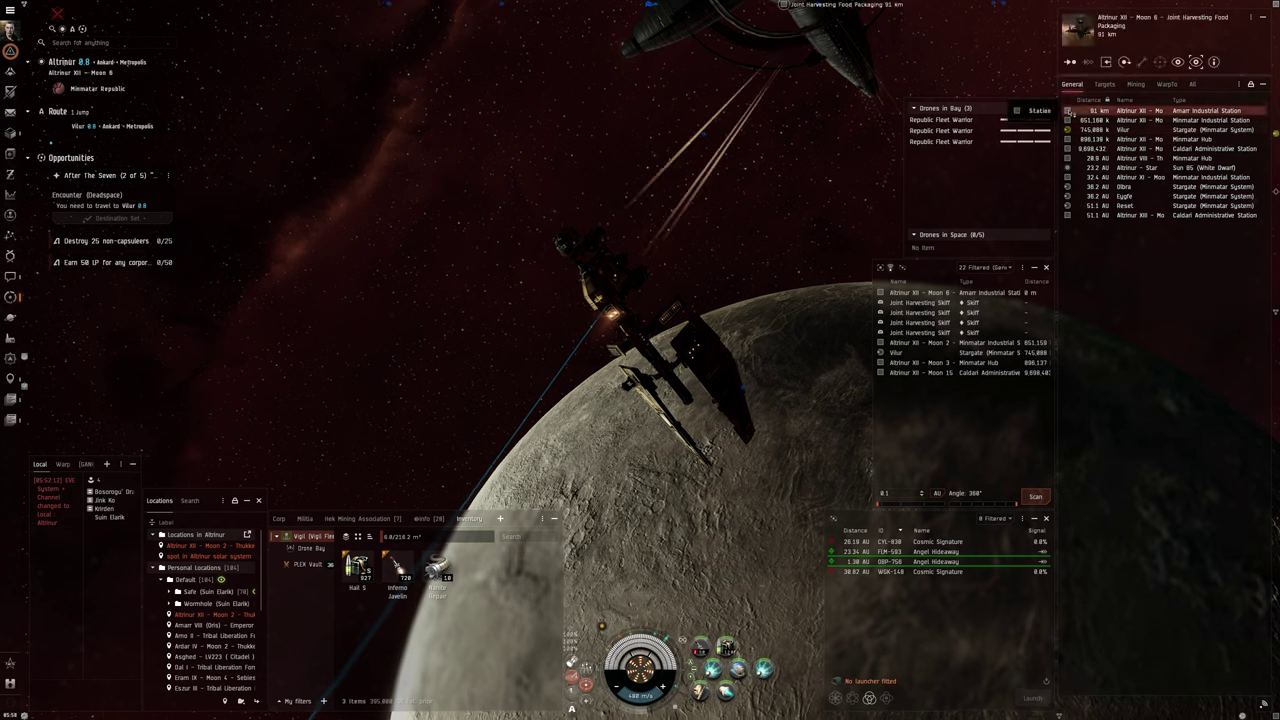